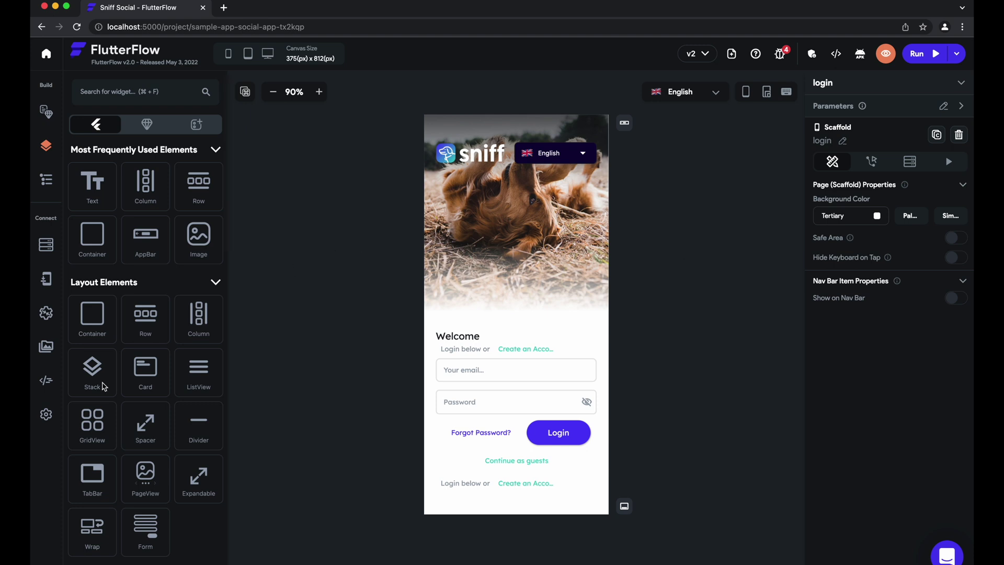
Step: Enable deep linking in App Details so Sniff Social uses sniffsocial://sniffsocial.com
click(45, 414)
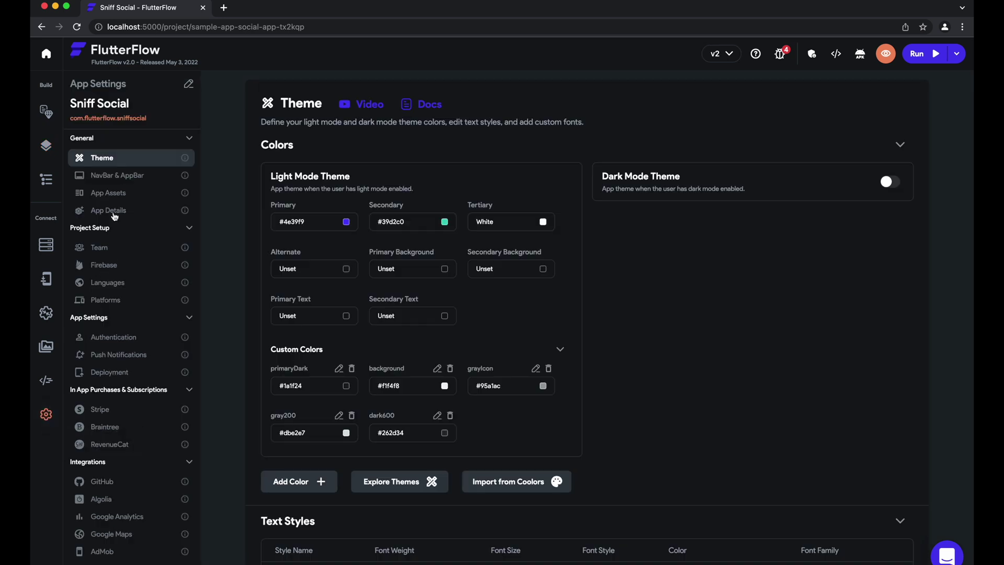
click(110, 213)
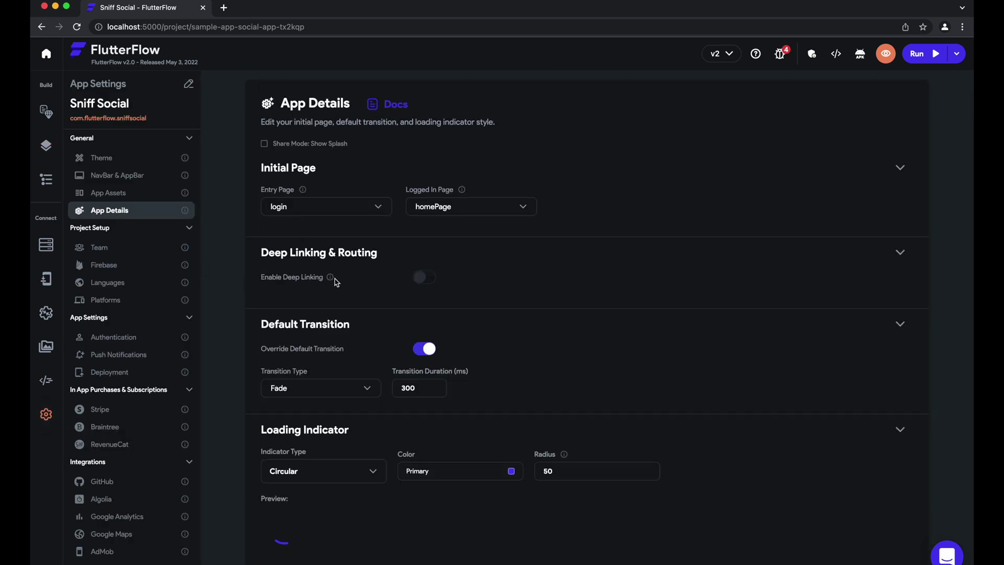
click(420, 278)
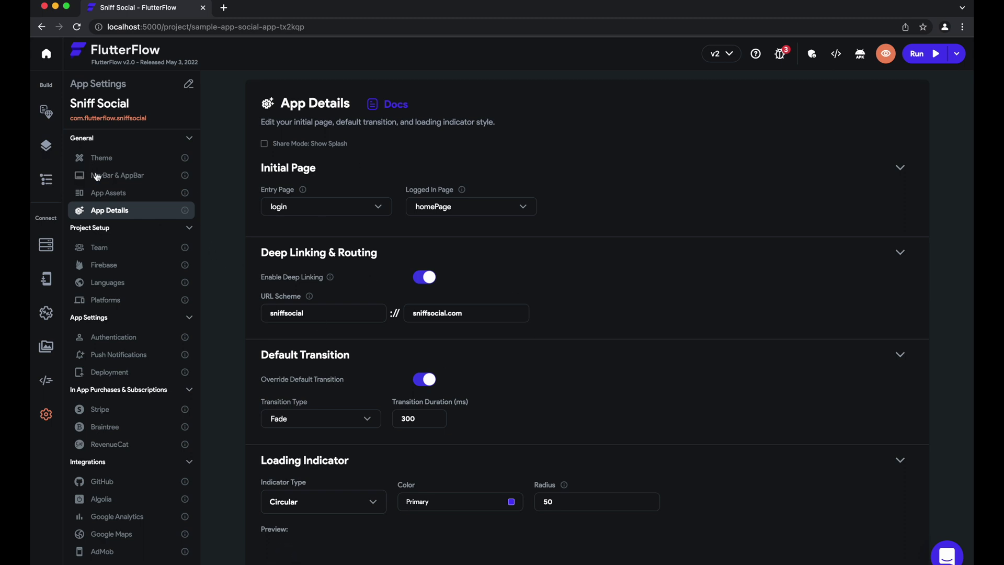
Step: Switch the builder to the postDetails page and expand its /postDetails route settings
click(46, 145)
click(828, 84)
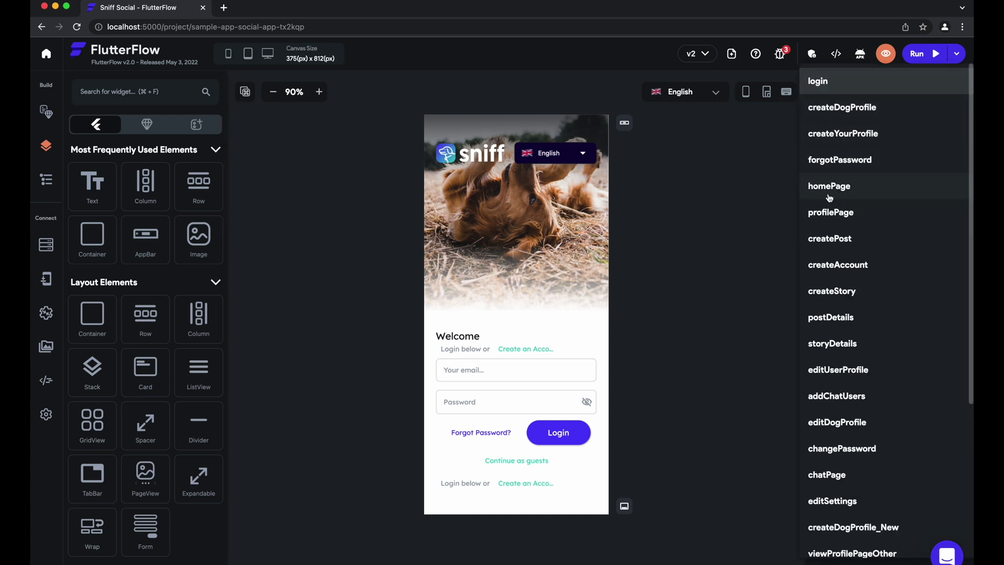
click(831, 318)
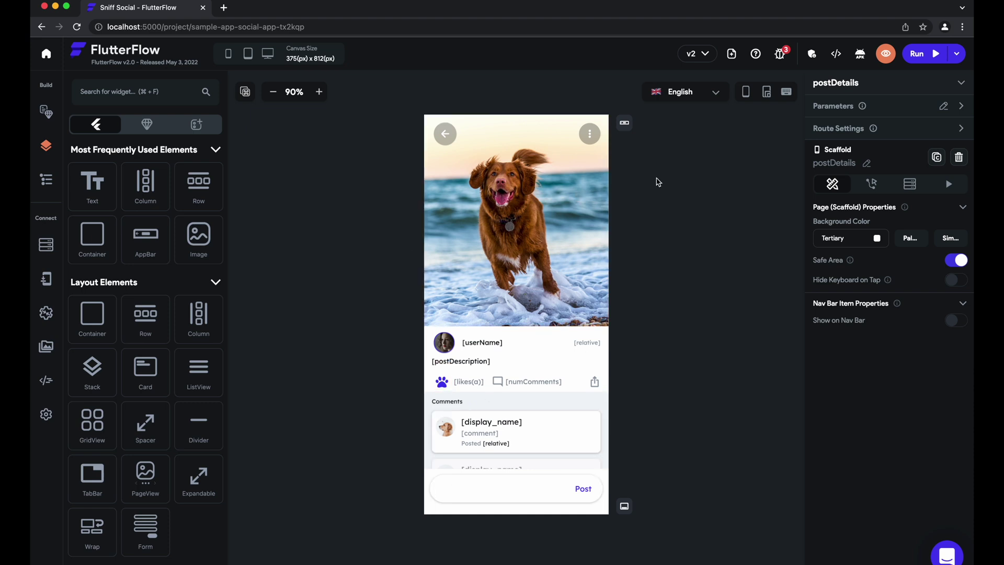
click(960, 131)
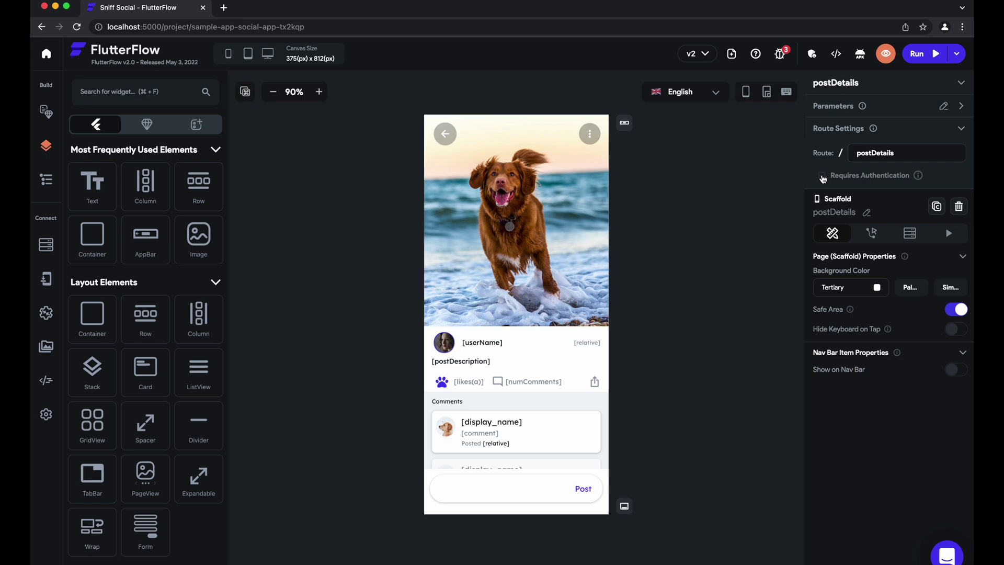
Step: Turn on Requires Authentication for the /postDetails route, then collapse Route Settings
click(822, 178)
click(961, 128)
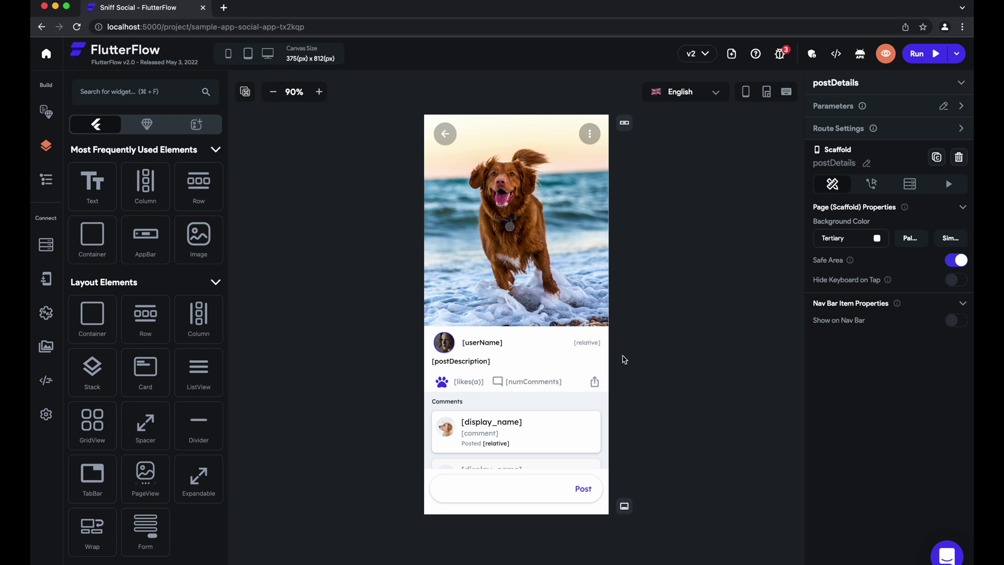
Step: Give the share icon an On Tap Share action sharing Global Properties > Link to Current Page
click(594, 383)
click(870, 226)
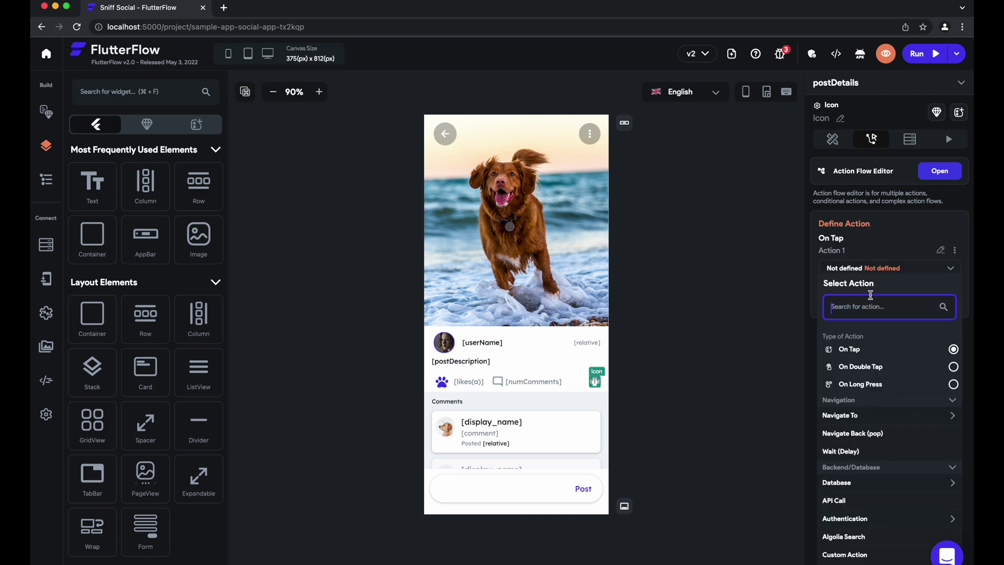
text(share)
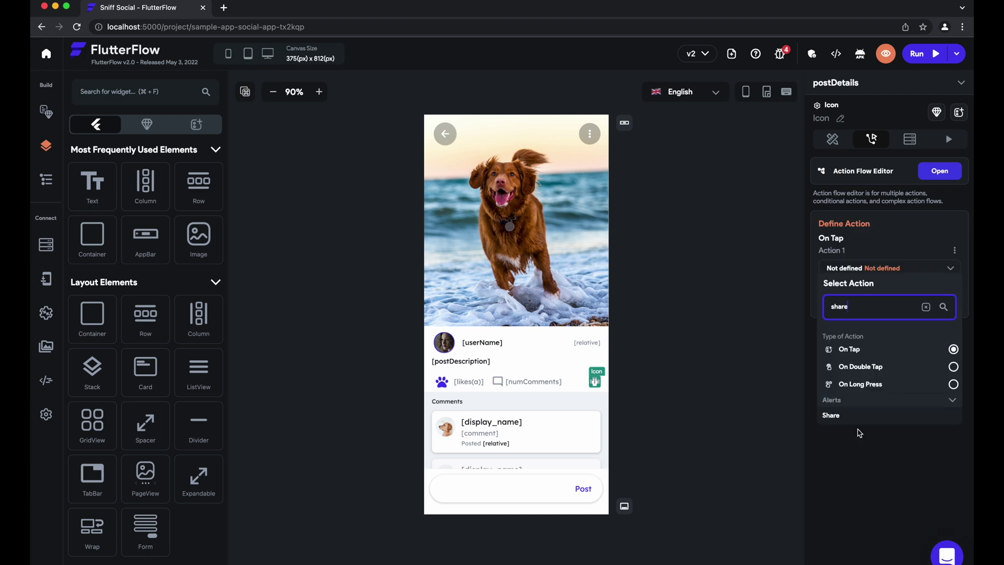
click(832, 416)
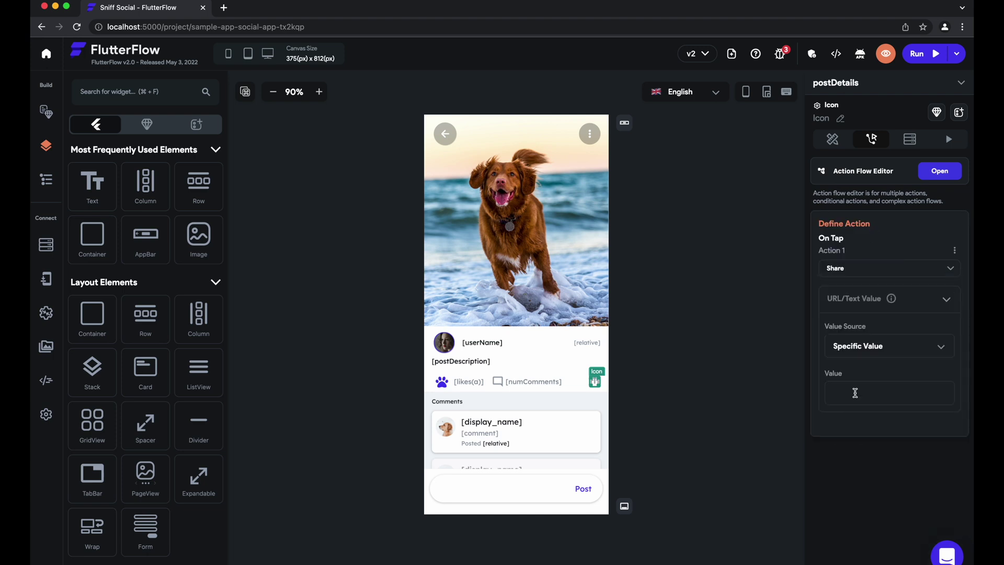
click(868, 349)
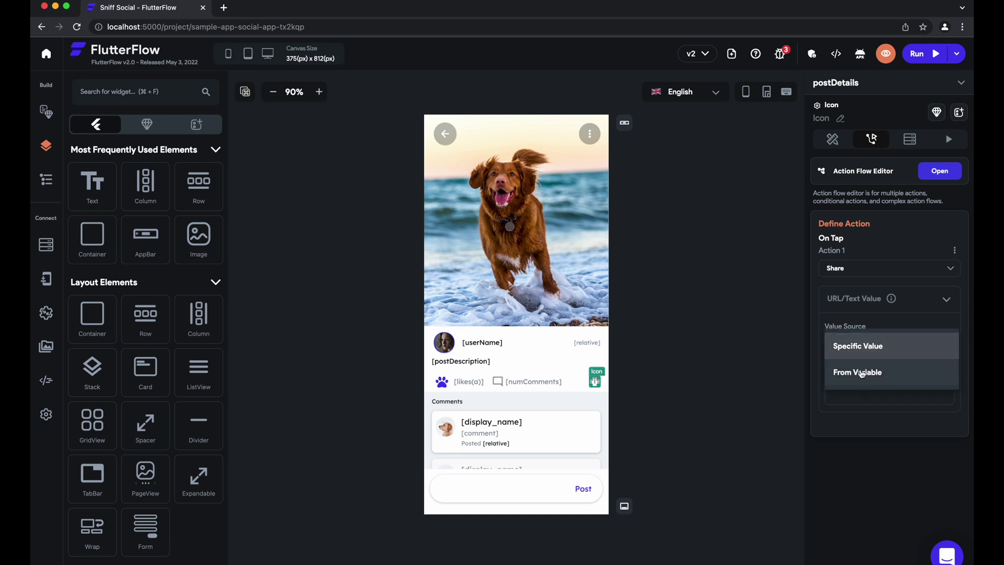
click(858, 372)
click(858, 388)
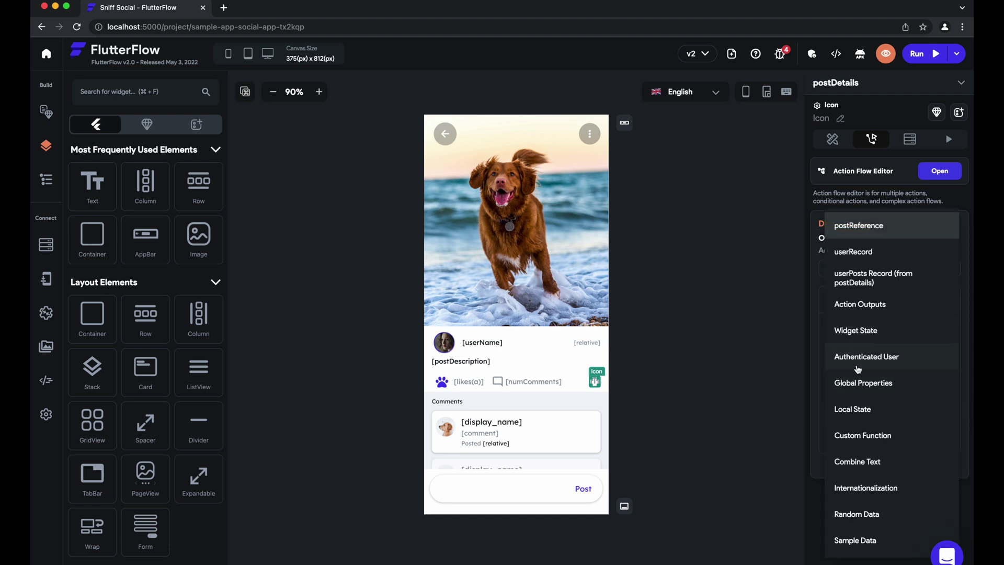
click(863, 383)
click(868, 430)
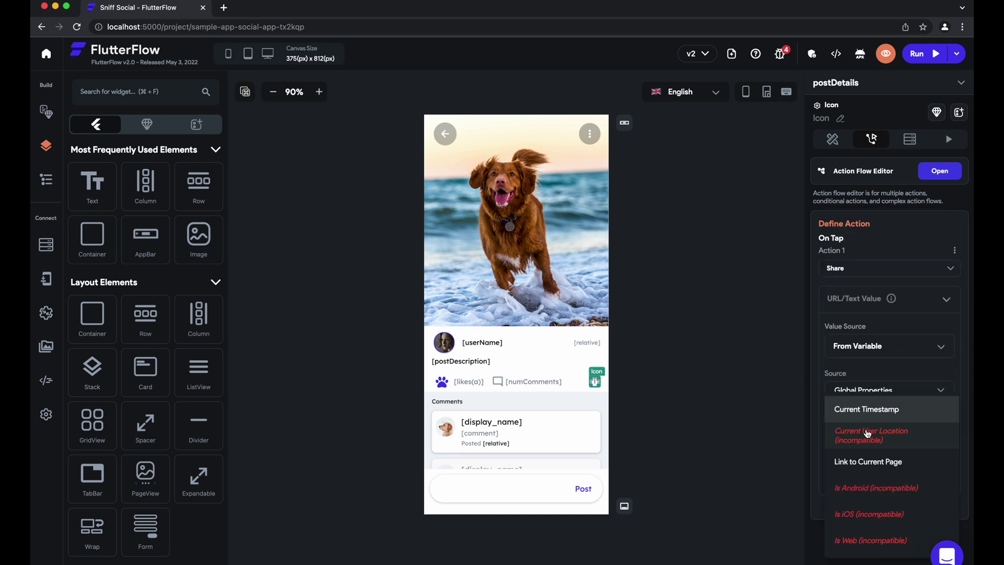
click(884, 462)
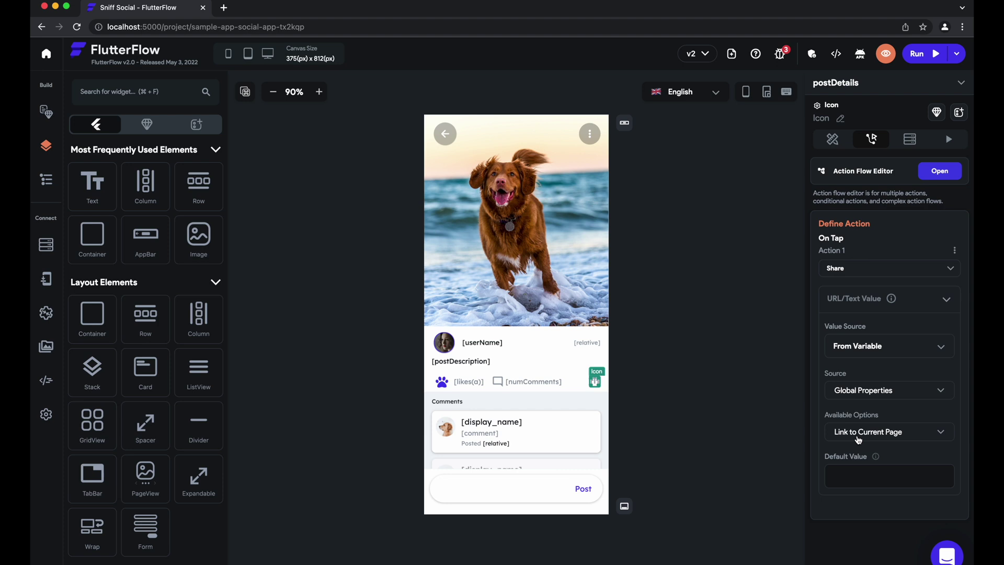
click(659, 317)
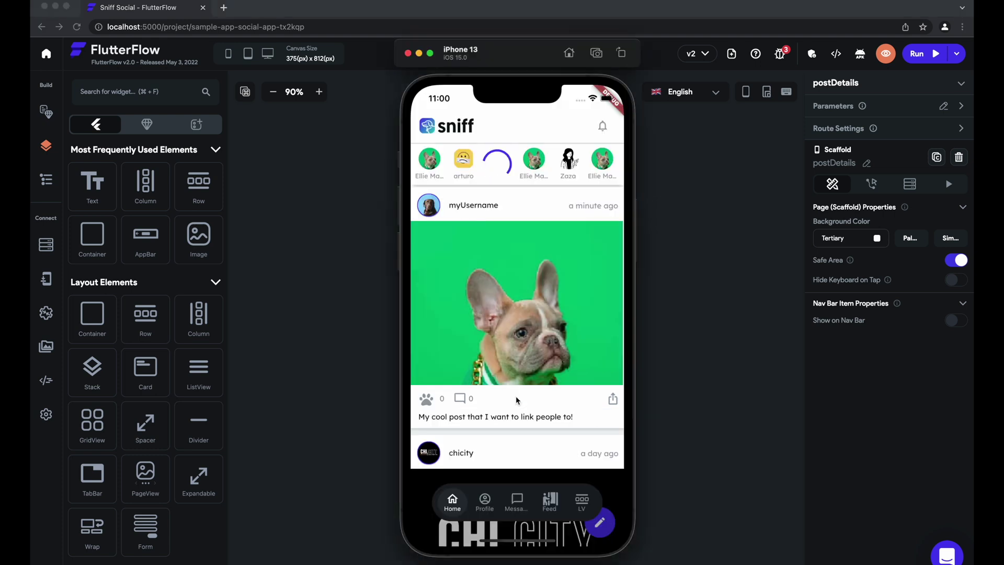
Step: Open the dog post in the simulator and copy its share link
click(494, 246)
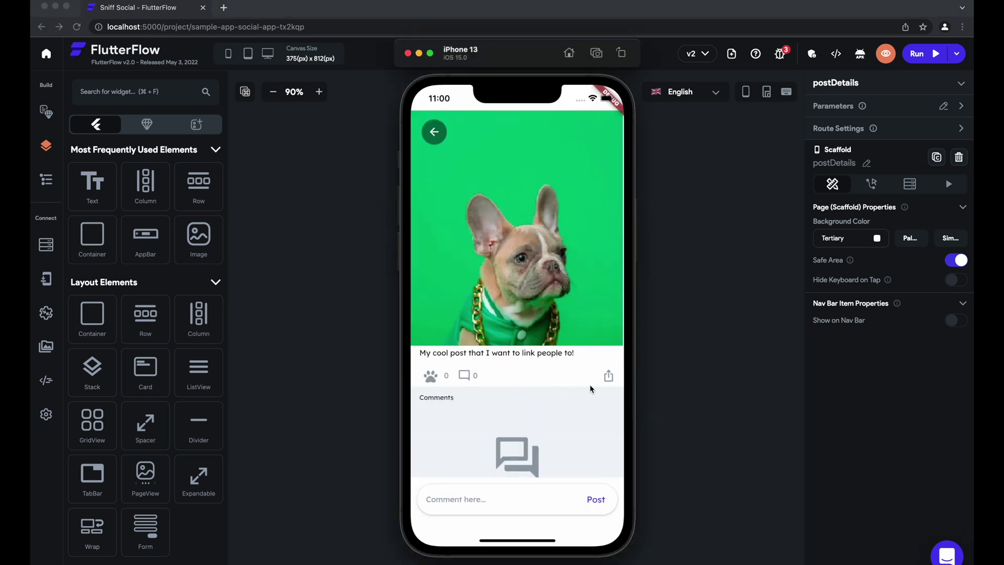
click(609, 378)
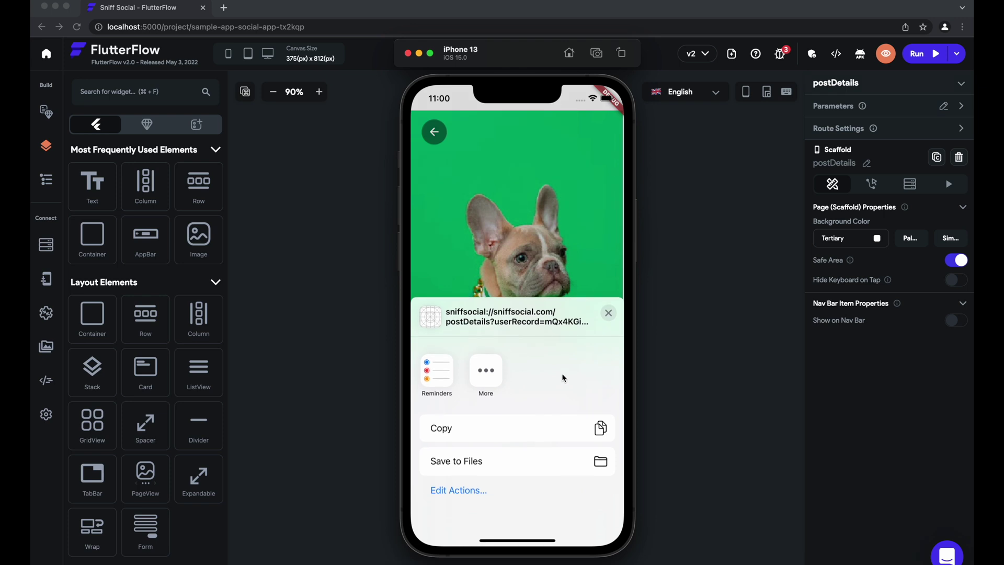
click(599, 427)
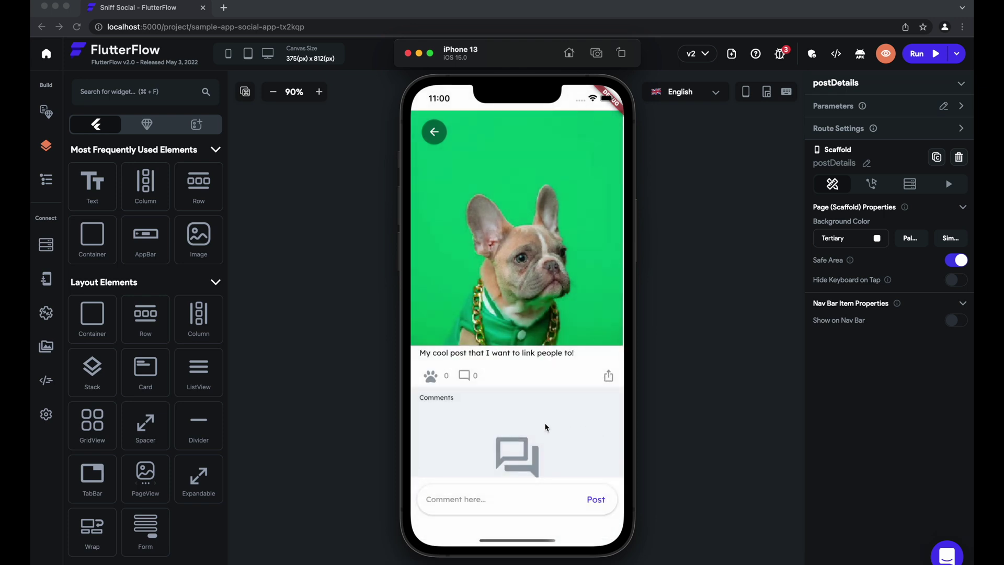
Step: Paste the copied link into Safari and let it open Sniff Social on the post
drag(516, 540, 519, 369)
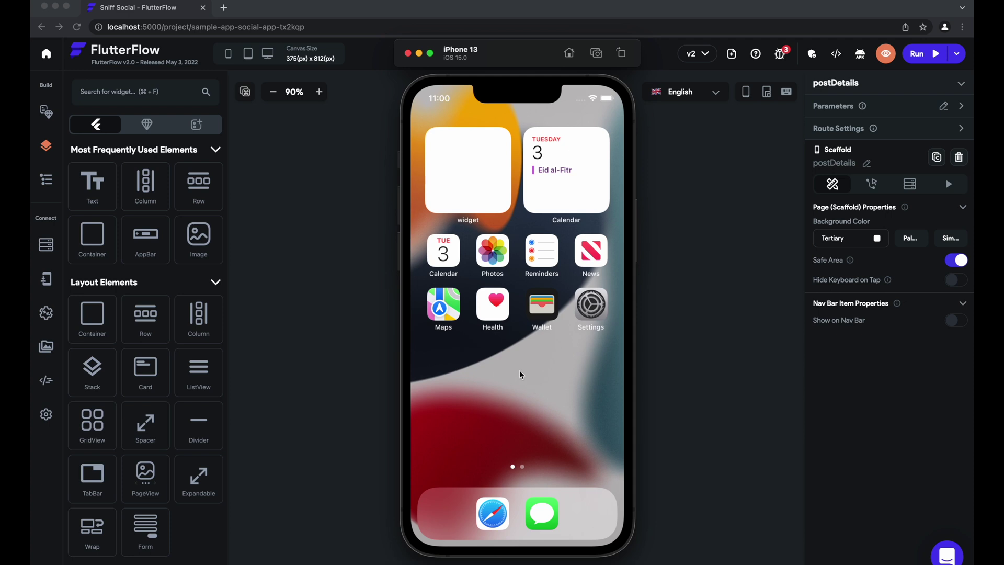
click(494, 513)
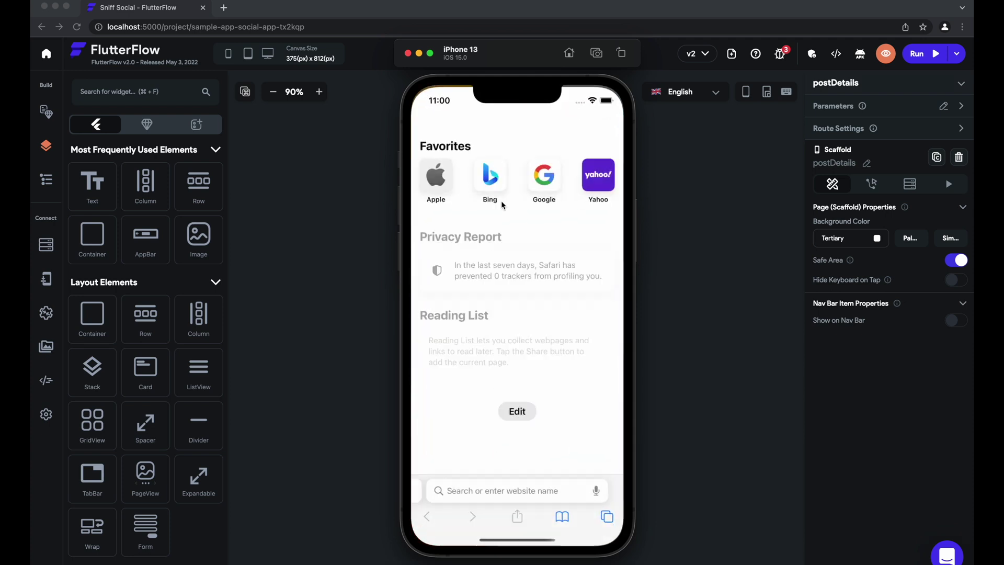
click(507, 491)
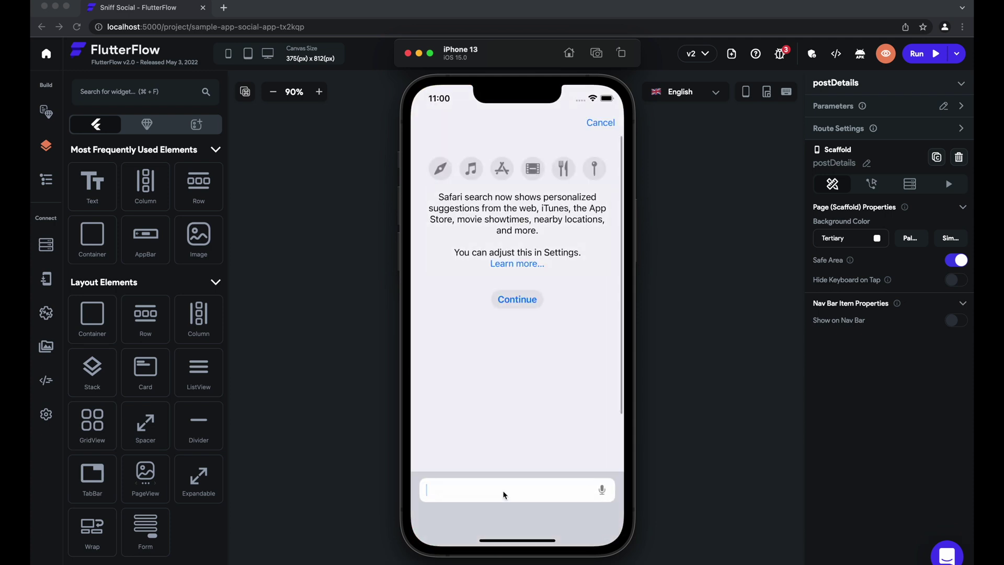
key(super+v)
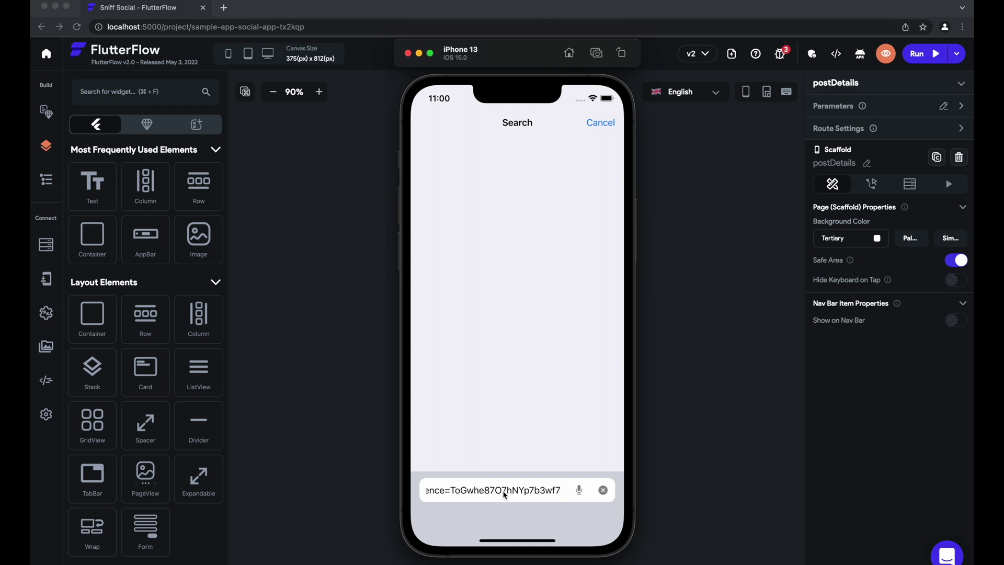
key(Return)
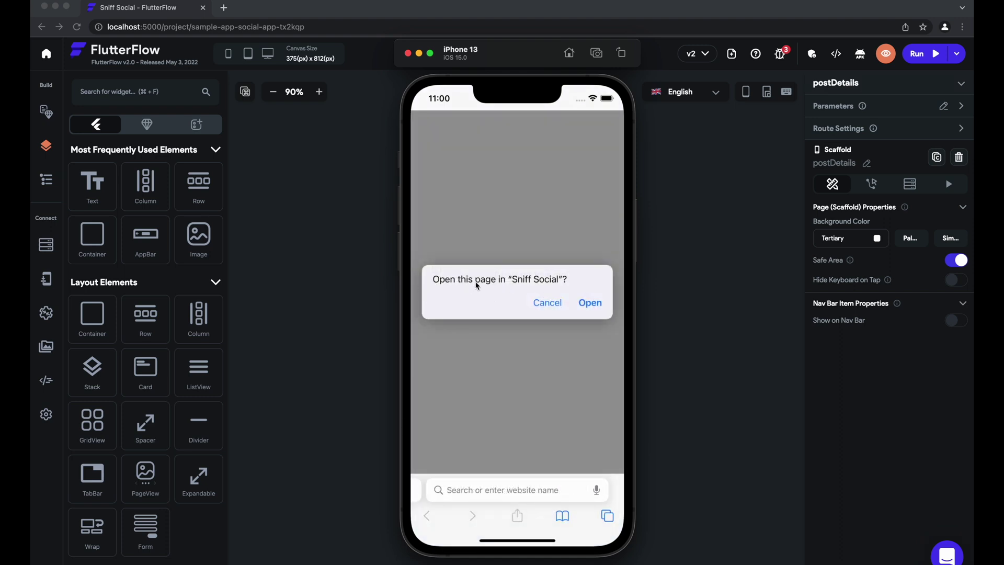
click(592, 304)
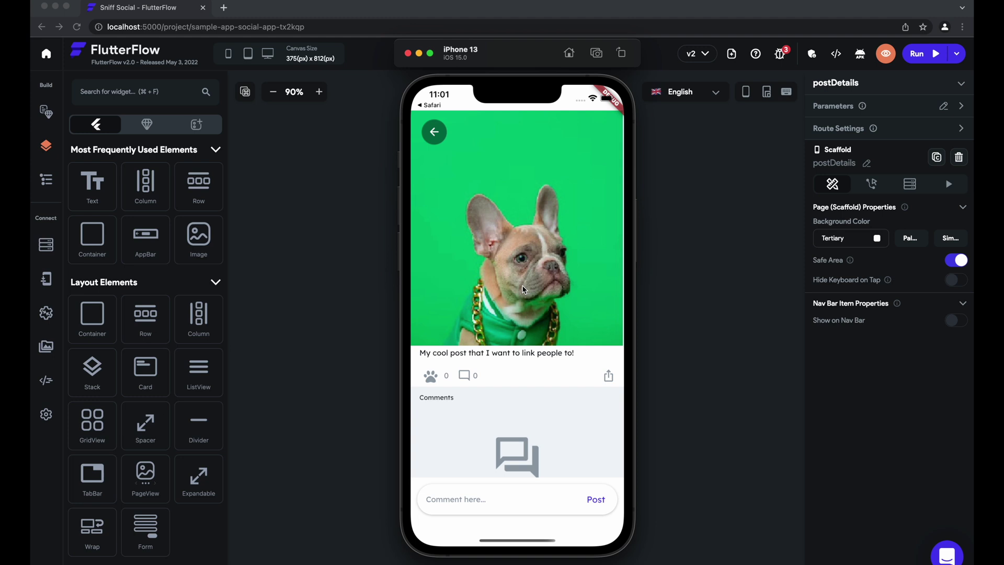
Step: Return to the home feed and log out through Profile > Settings
click(431, 134)
click(433, 133)
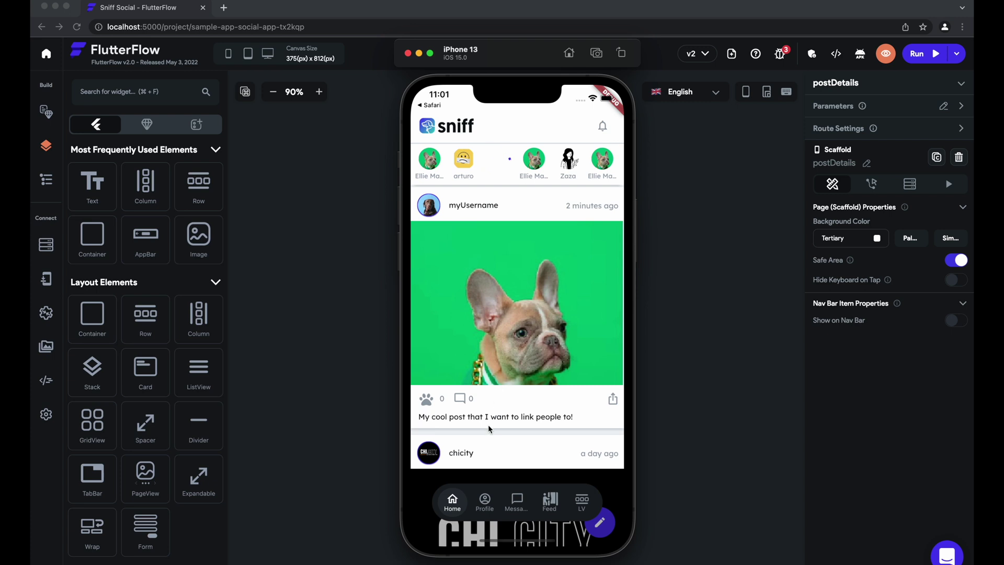
click(485, 503)
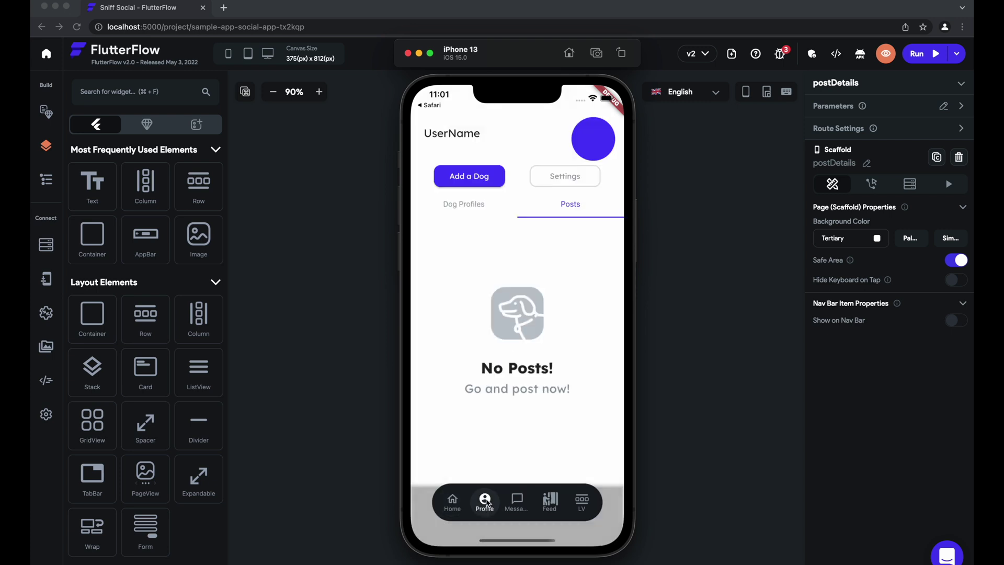
click(569, 176)
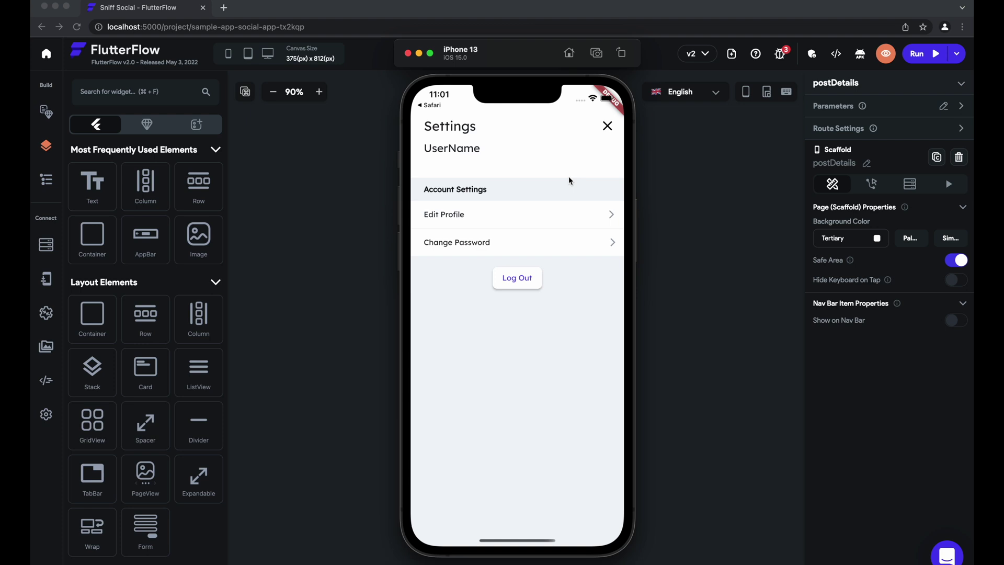
click(523, 280)
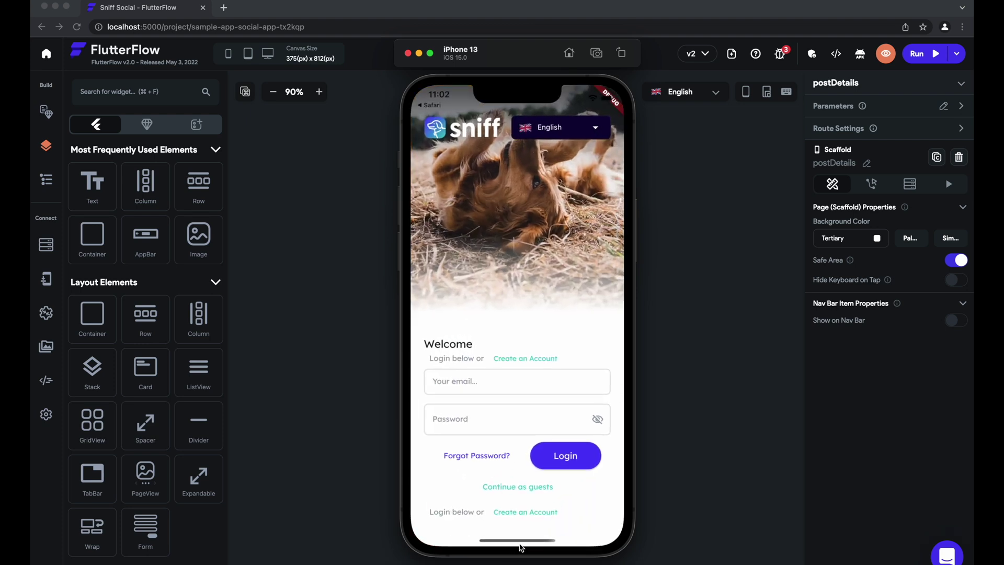
Step: Reopen the copied post link from Safari in Sniff Social, landing on the login page
drag(519, 549, 494, 321)
click(493, 322)
click(529, 496)
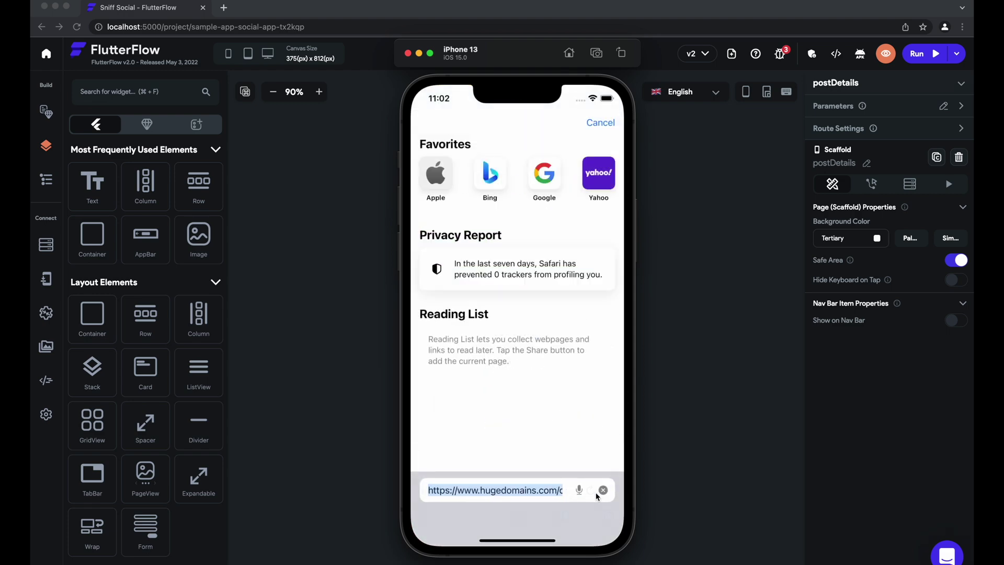
key(BackSpace)
click(546, 496)
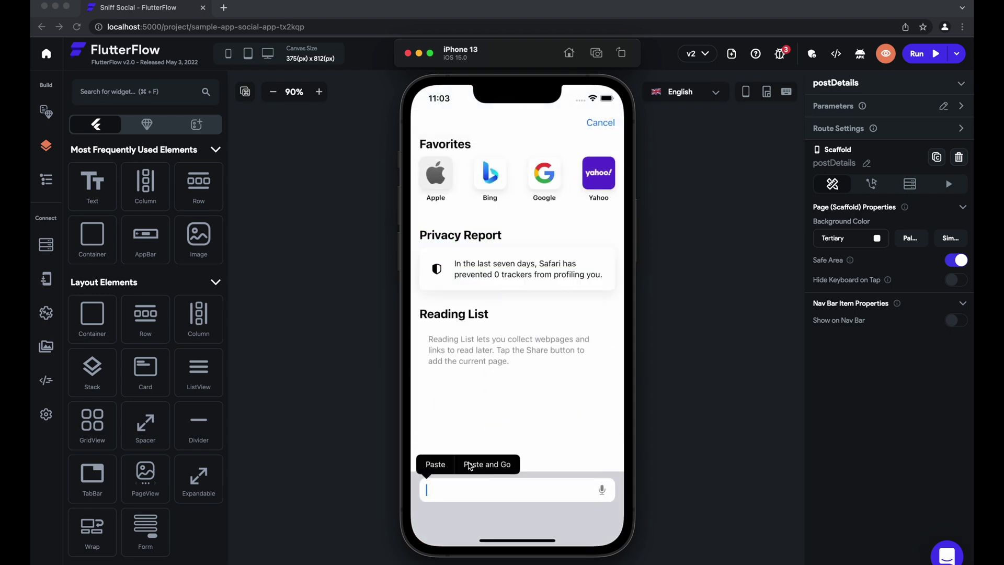
click(440, 471)
key(Return)
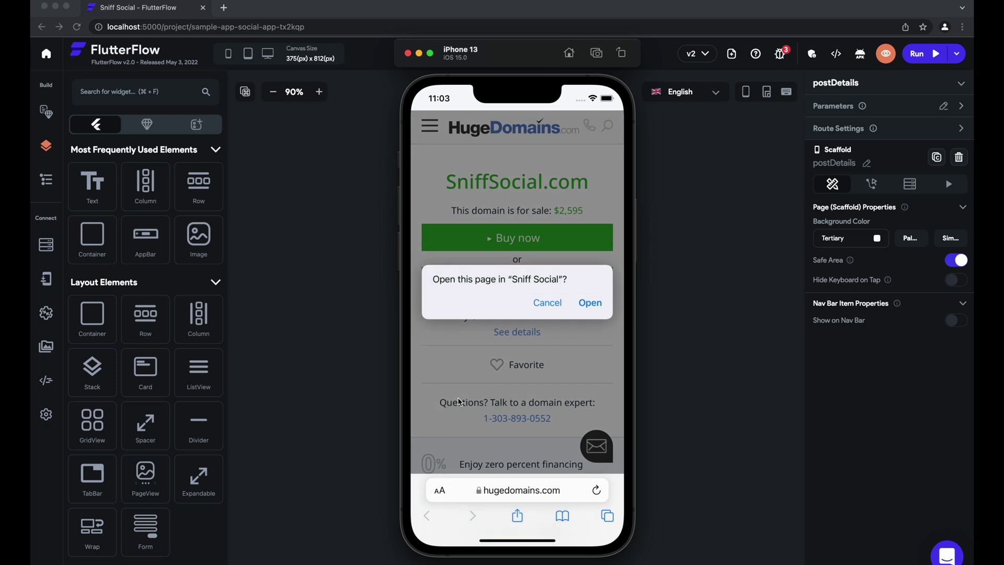
click(589, 303)
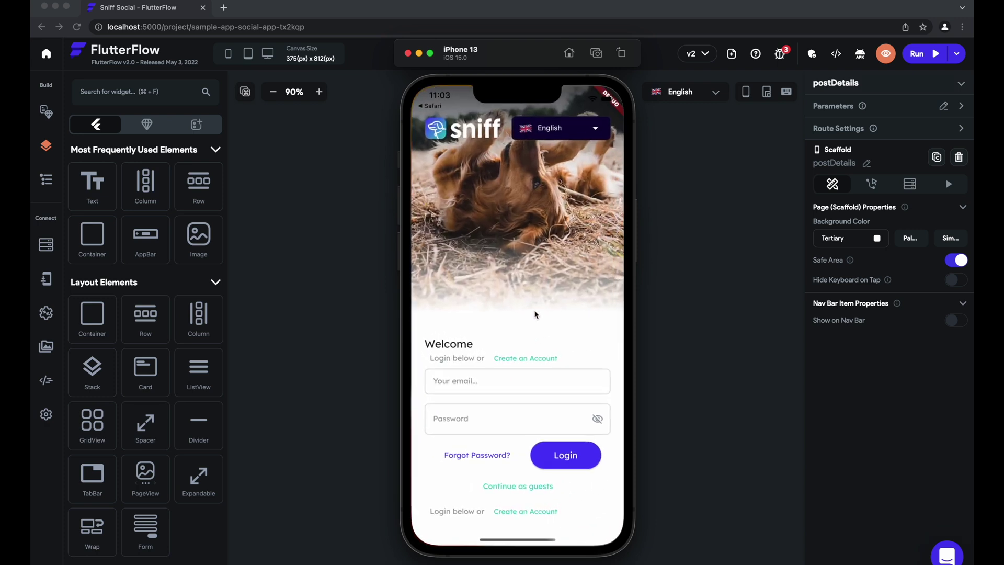